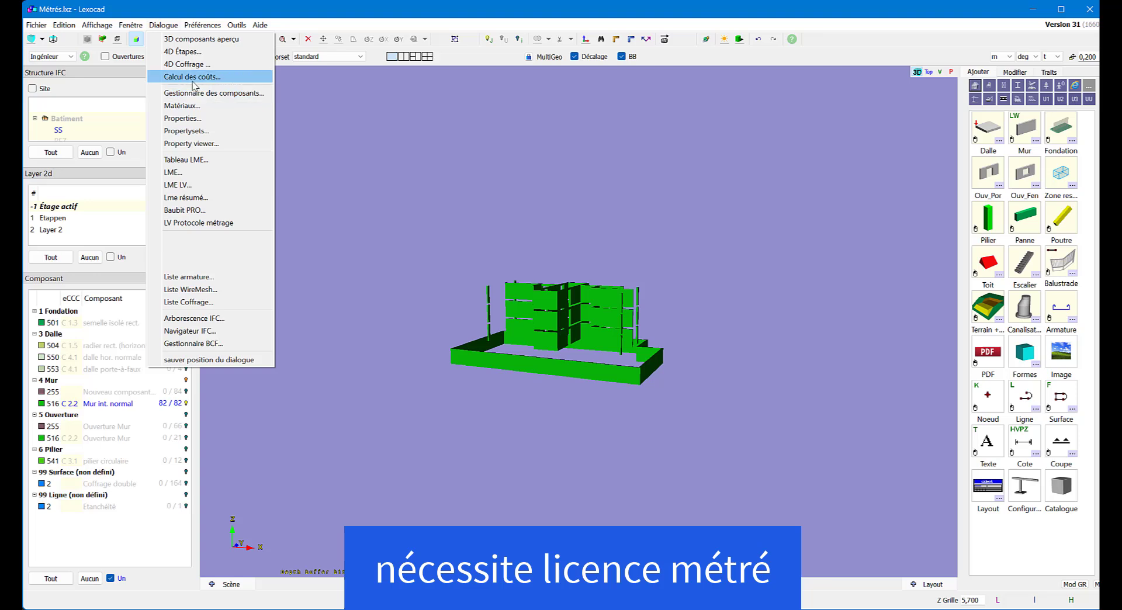
Open the Tableau LME quantity table for the visible walls
{"action": "left_click", "coordinate": [205, 163]}
{"action": "left_click_drag", "start_coordinate": [550, 233], "coordinate": [601, 402]}
{"action": "left_click", "coordinate": [589, 370]}
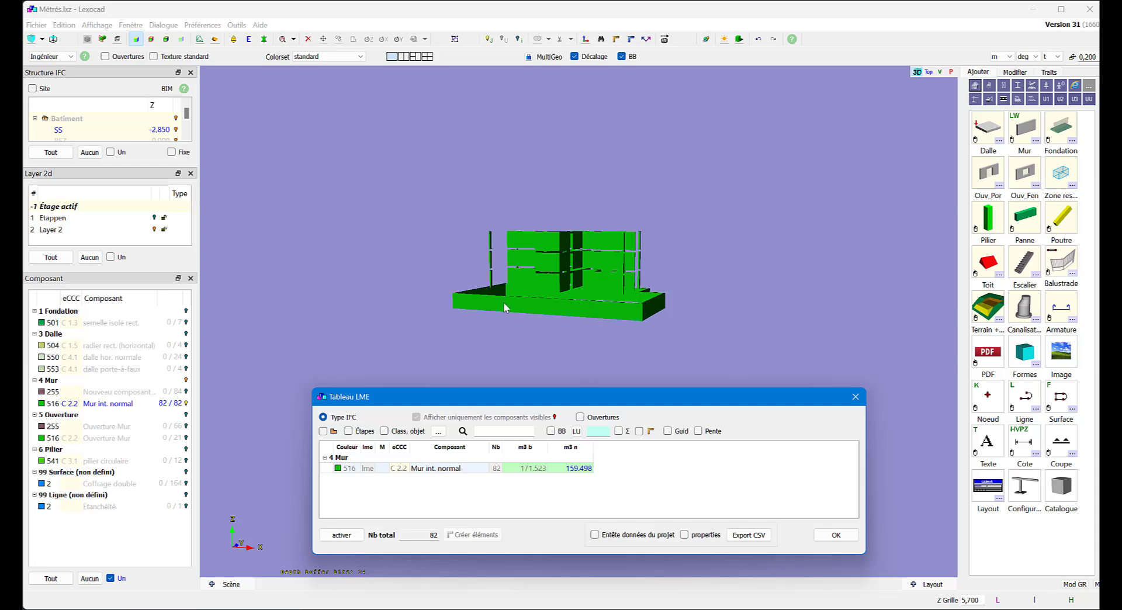
Break down the Mur int. normal walls by bounding-box dimensions (BB) in the LME table and return to the grouped row
{"action": "left_click", "coordinate": [550, 430]}
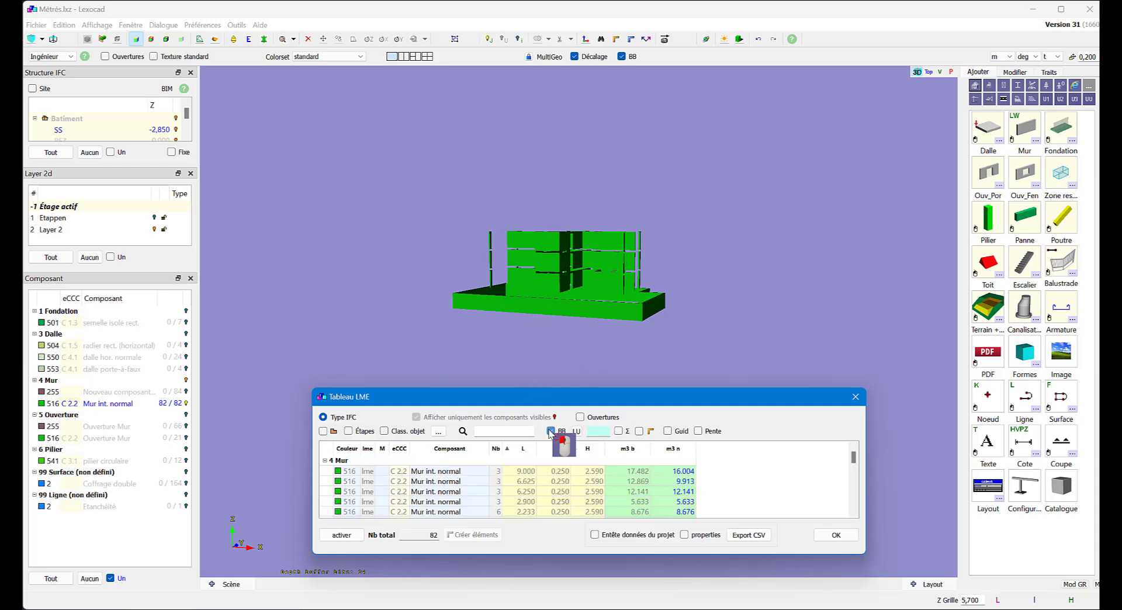
{"action": "left_click_drag", "start_coordinate": [537, 397], "coordinate": [522, 366]}
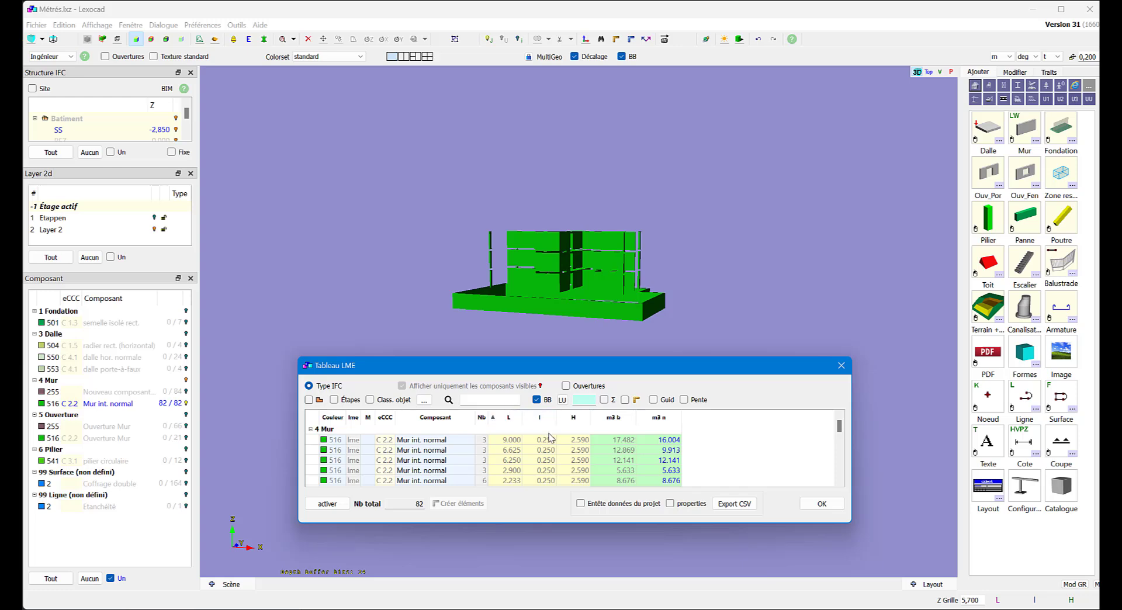
{"action": "left_click", "coordinate": [535, 400]}
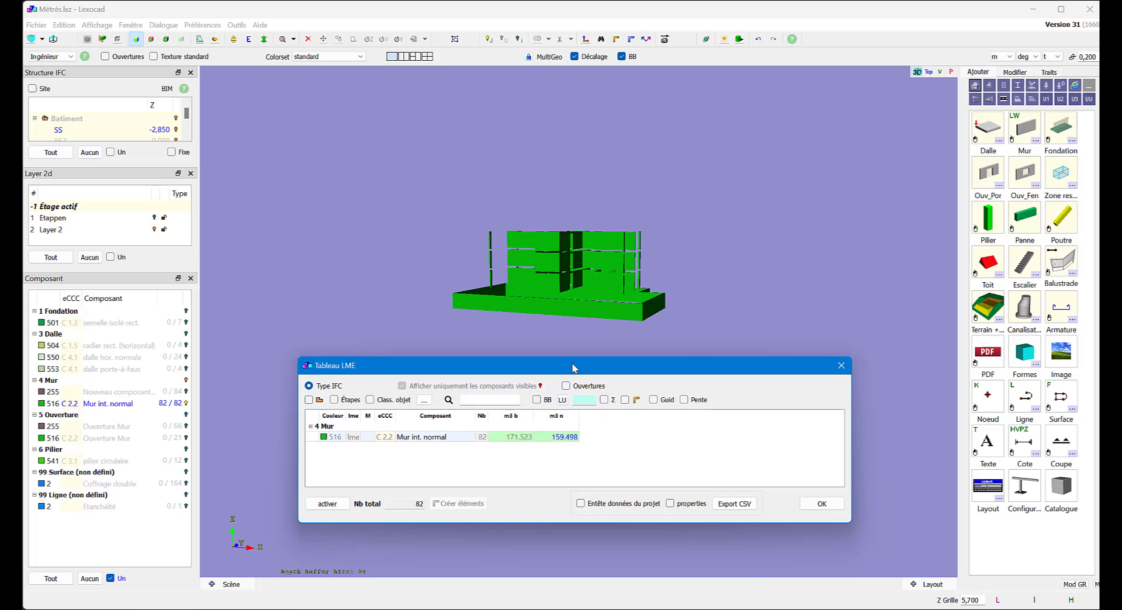
Examine the LU list of measurement codes, including the HT area code 103, and close the list
{"action": "left_click_drag", "start_coordinate": [573, 365], "coordinate": [584, 340]}
{"action": "middle_click_drag", "start_coordinate": [586, 343], "coordinate": [546, 237]}
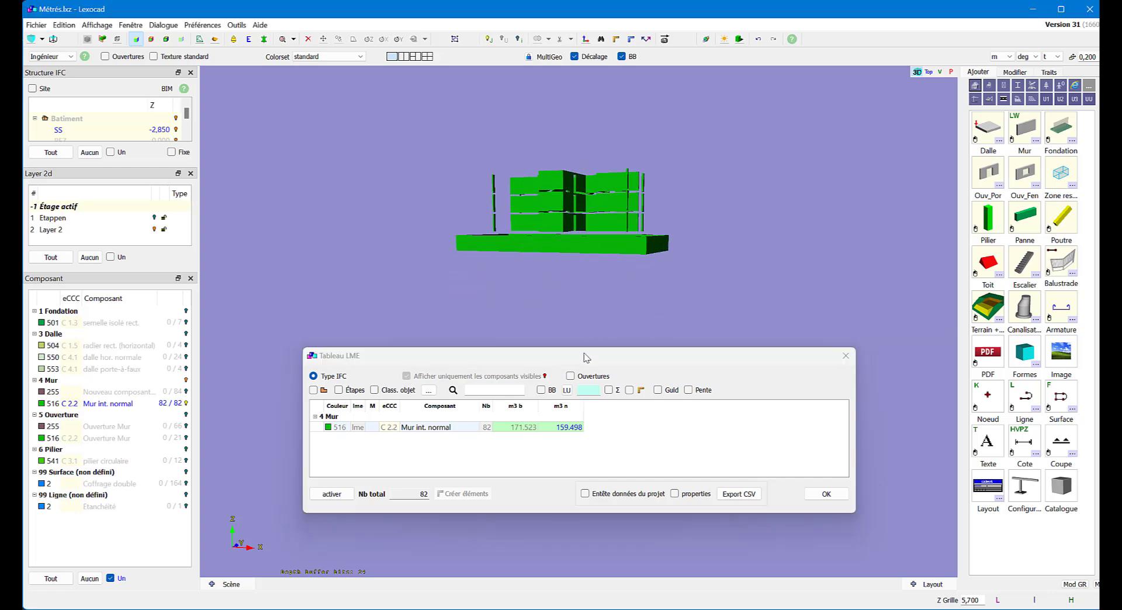
{"action": "left_click_drag", "start_coordinate": [585, 355], "coordinate": [597, 321]}
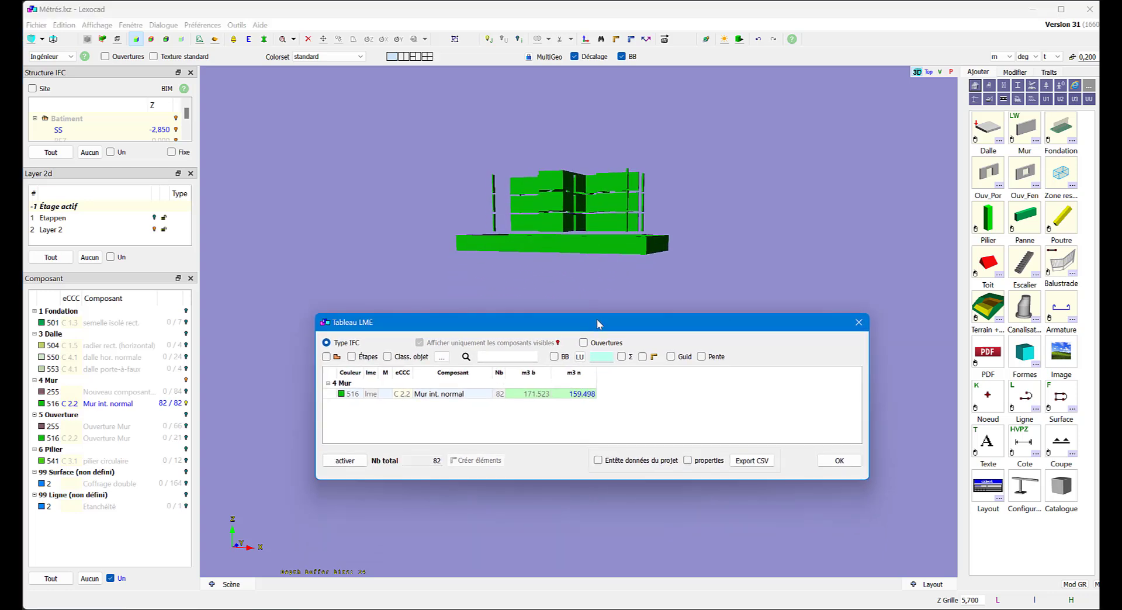
{"action": "left_click", "coordinate": [580, 358]}
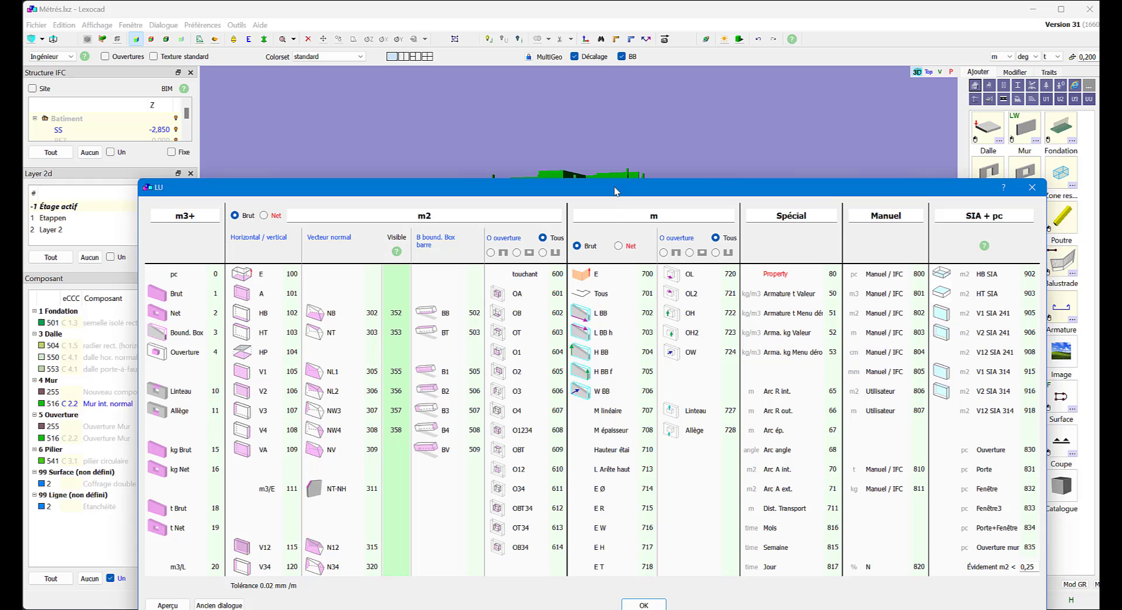
{"action": "left_click_drag", "start_coordinate": [615, 188], "coordinate": [624, 155]}
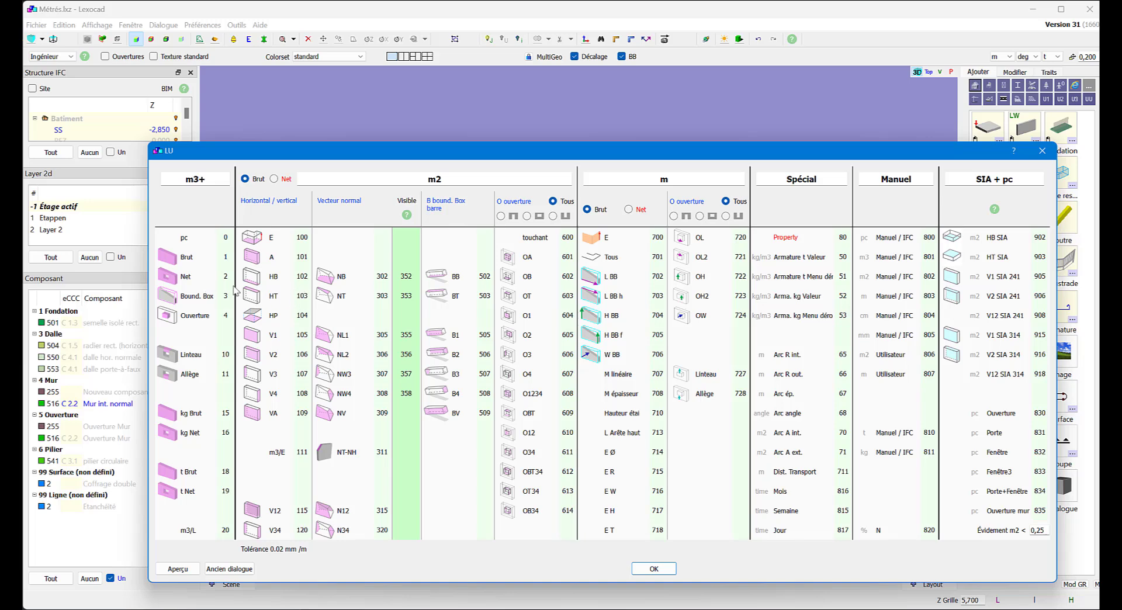
{"action": "left_click", "coordinate": [285, 298]}
{"action": "left_click", "coordinate": [654, 569]}
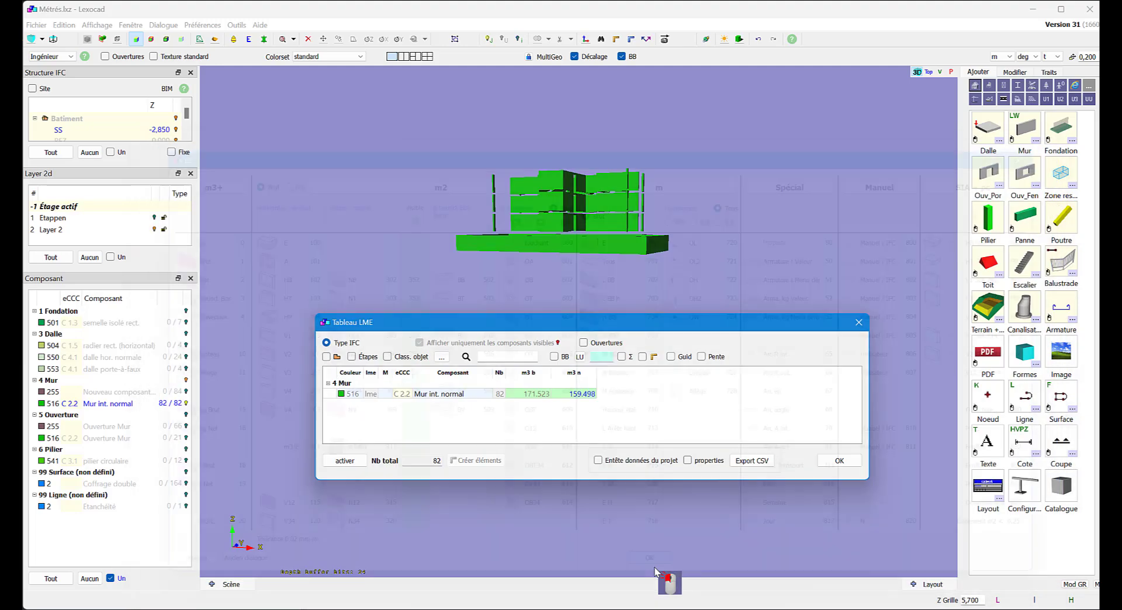
Add a quantity column for LU code 103 to the LME table and select the Mur int. normal row
{"action": "left_click", "coordinate": [600, 358]}
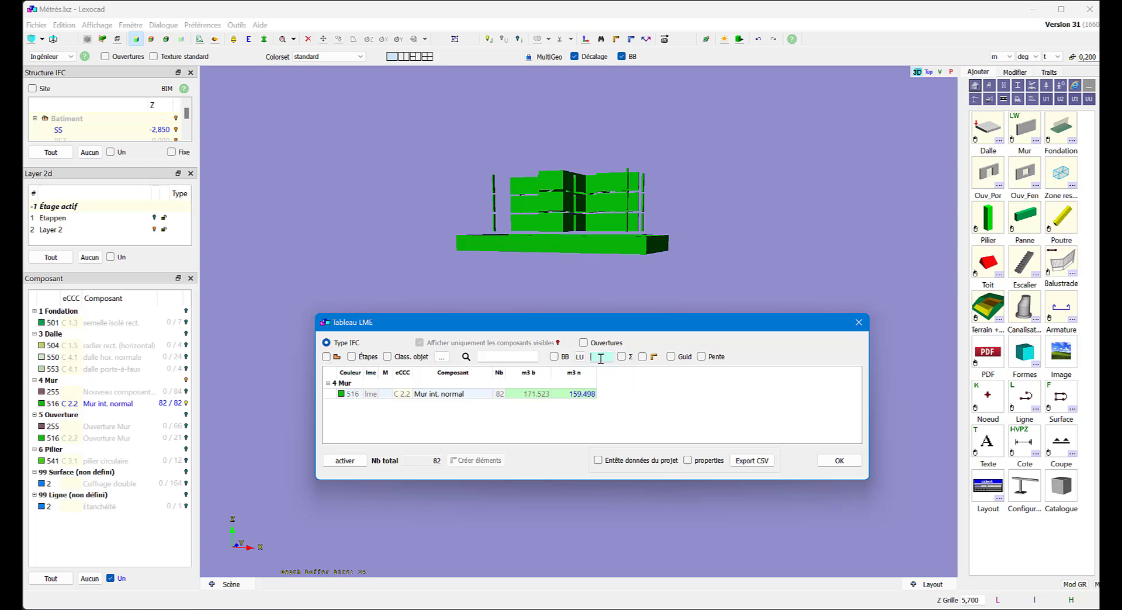
{"action": "type", "text": "103"}
{"action": "key", "text": "Return"}
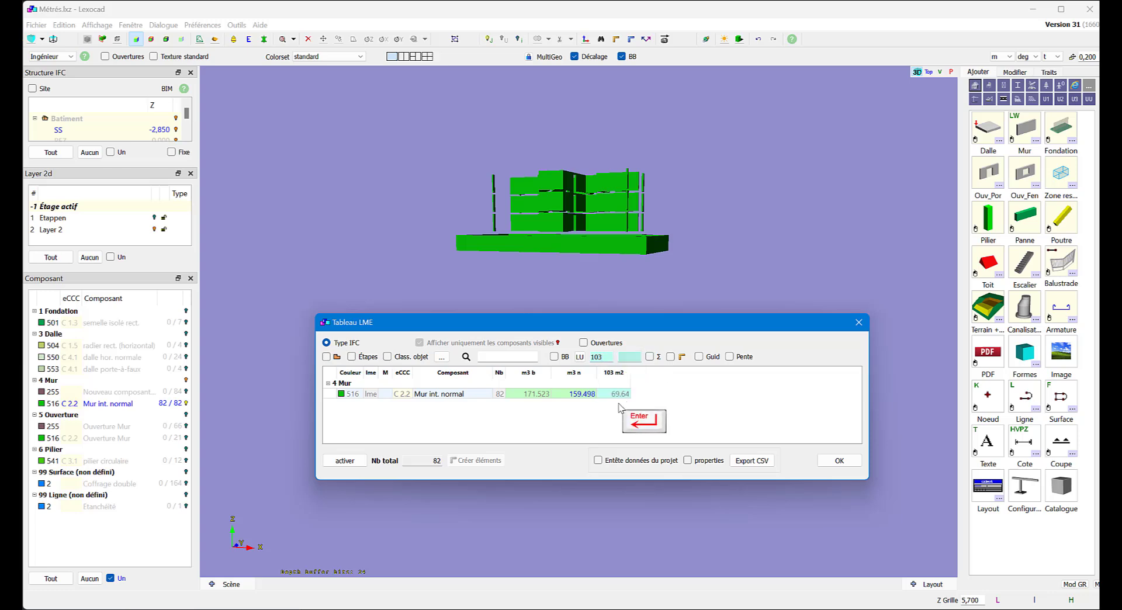
{"action": "left_click", "coordinate": [615, 395]}
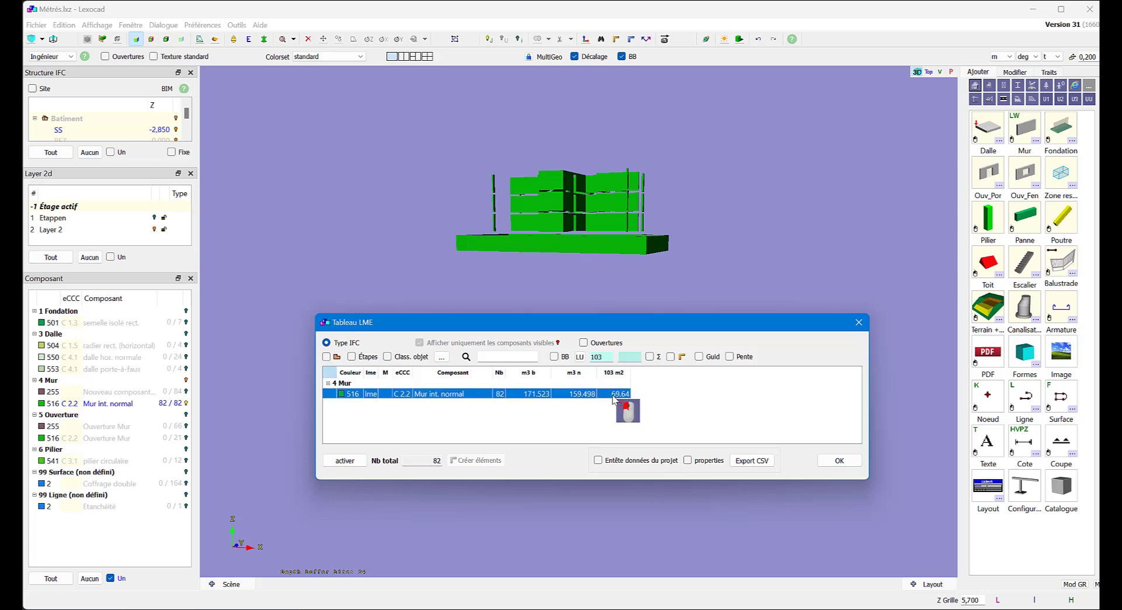
Turn on the element-creation checkboxes in the table and mark the 103 m2 quantity of Mur int. normal to highlight its faces
{"action": "left_click_drag", "start_coordinate": [650, 274], "coordinate": [673, 268]}
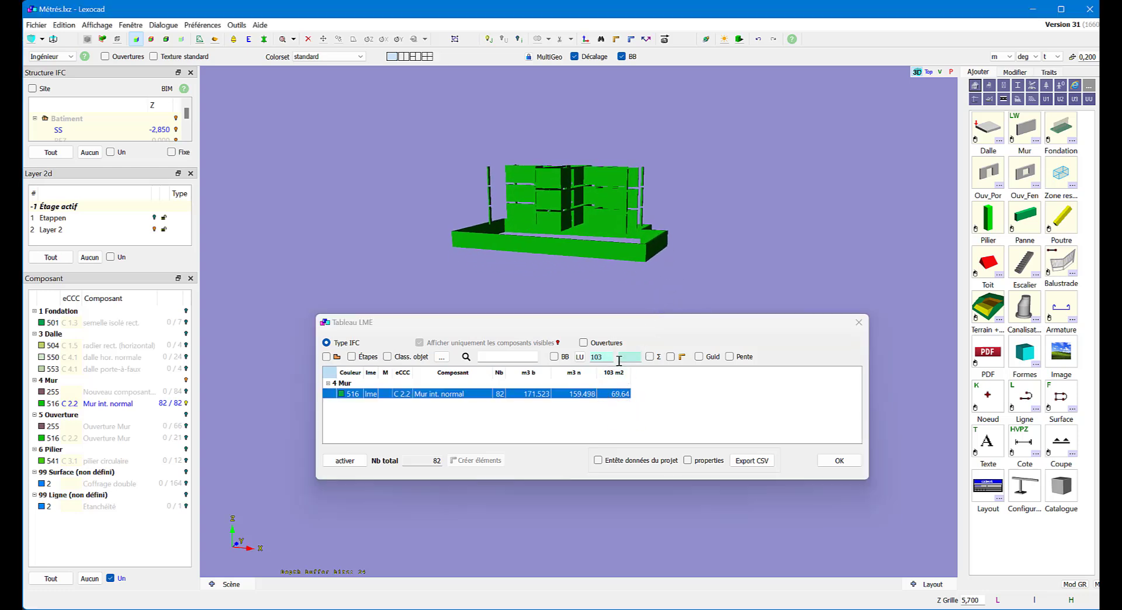
{"action": "left_click", "coordinate": [649, 357]}
{"action": "left_click", "coordinate": [649, 356]}
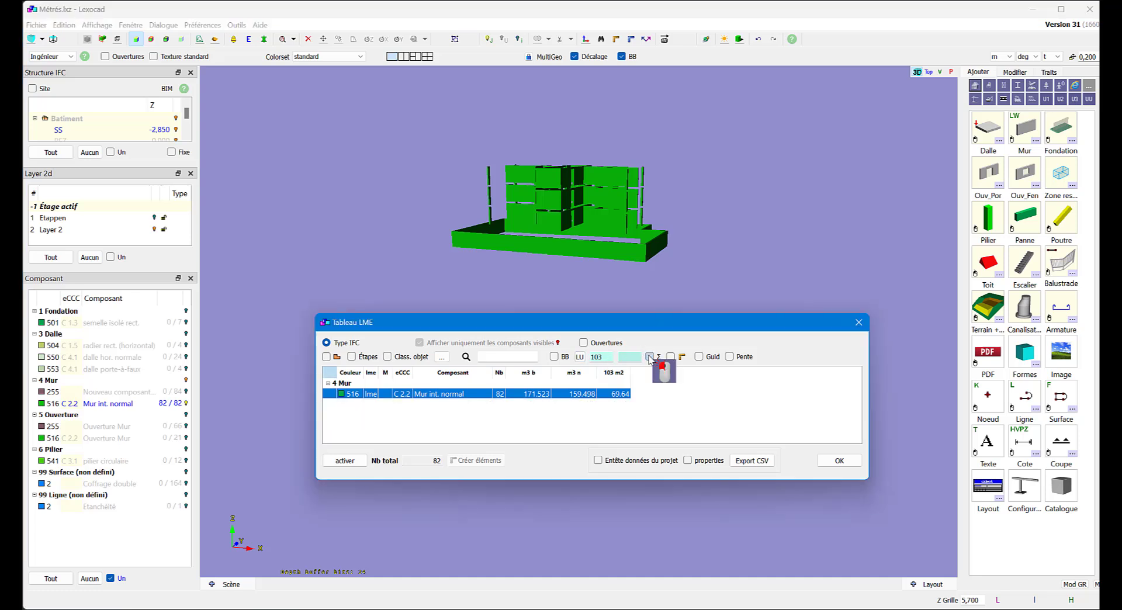
{"action": "left_click", "coordinate": [668, 358]}
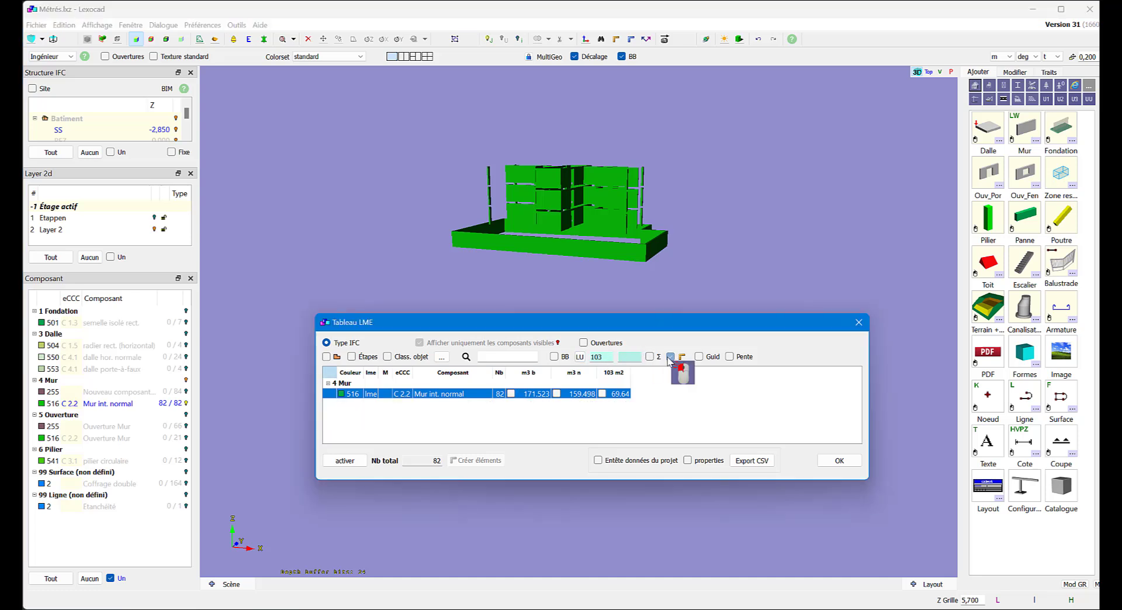
{"action": "left_click", "coordinate": [603, 394]}
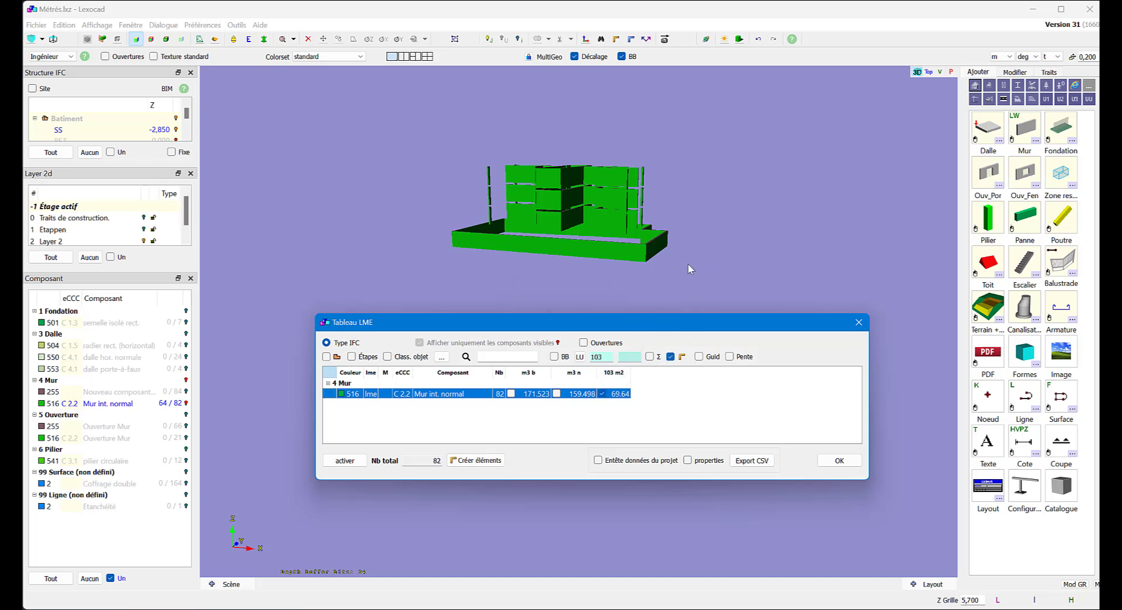
{"action": "middle_click_drag", "start_coordinate": [688, 265], "coordinate": [719, 332]}
{"action": "middle_click_drag", "start_coordinate": [605, 236], "coordinate": [742, 261]}
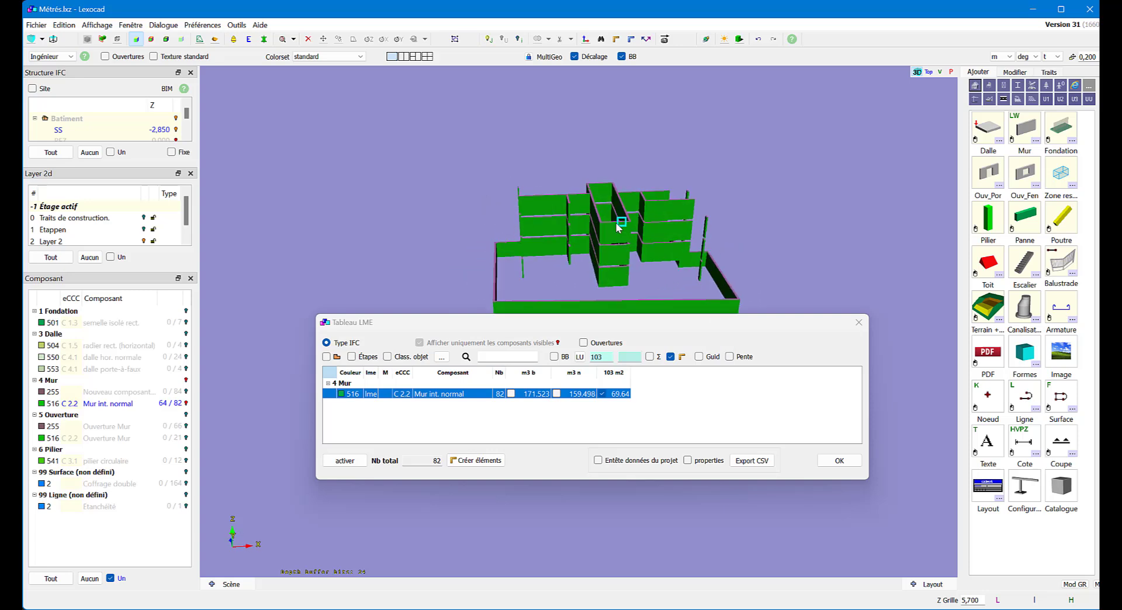
{"action": "scroll", "coordinate": [618, 228], "scroll_direction": "up", "scroll_amount": 5}
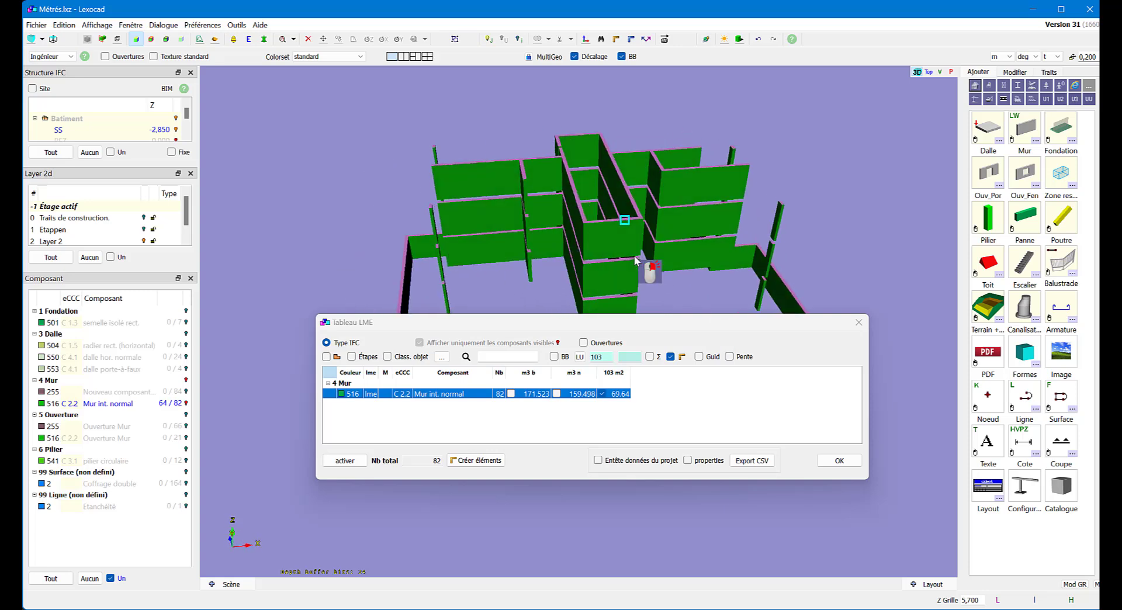
{"action": "middle_click_drag", "start_coordinate": [636, 261], "coordinate": [596, 253]}
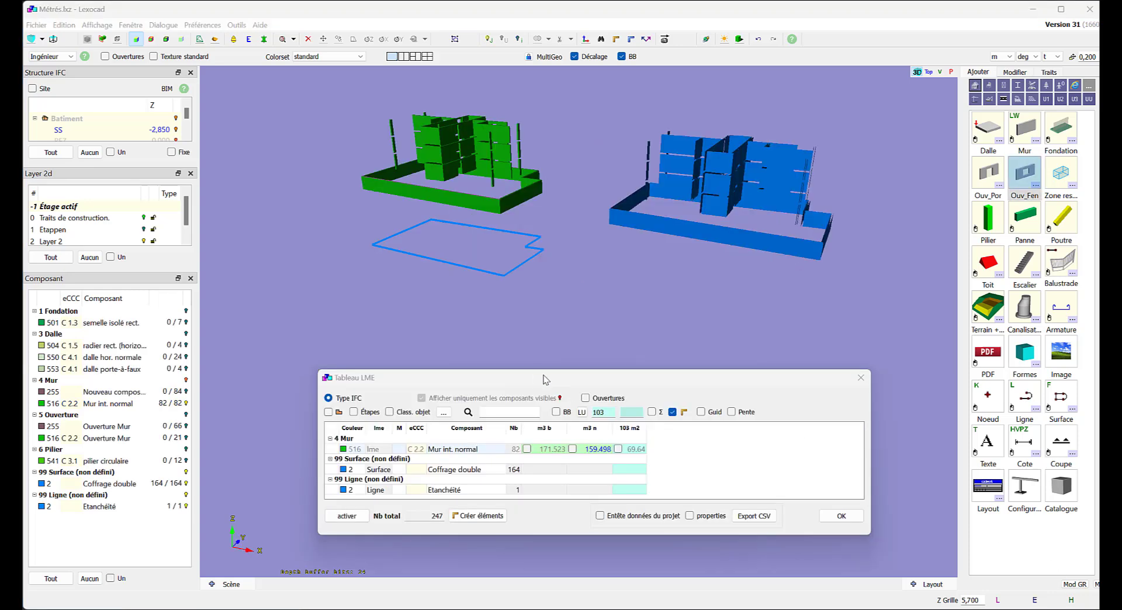
Show the bounding-box dimensions (BB) in the LME table and enlarge the table window to reveal more rows
{"action": "left_click", "coordinate": [545, 378]}
{"action": "left_click_drag", "start_coordinate": [546, 378], "coordinate": [547, 360]}
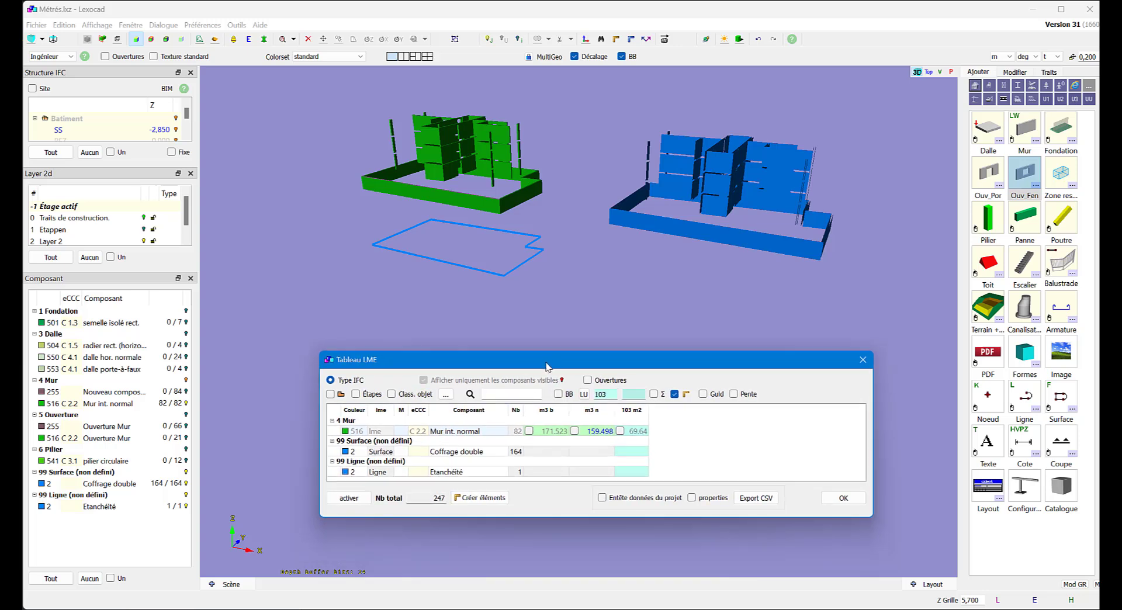
{"action": "left_click", "coordinate": [558, 394]}
{"action": "left_click_drag", "start_coordinate": [626, 364], "coordinate": [625, 352]}
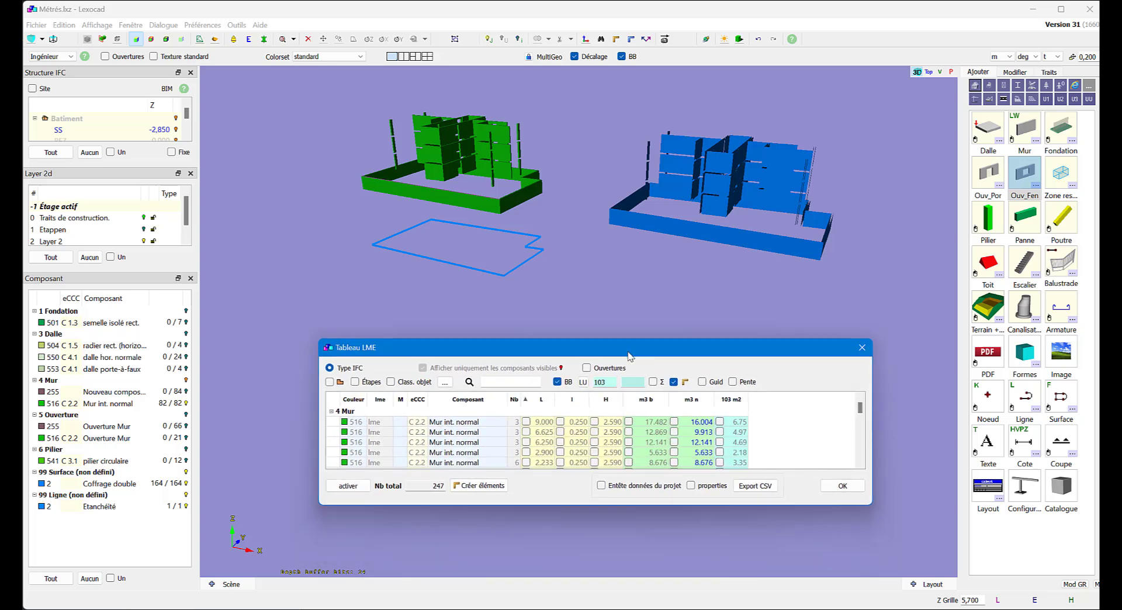
{"action": "left_click_drag", "start_coordinate": [657, 504], "coordinate": [656, 535]}
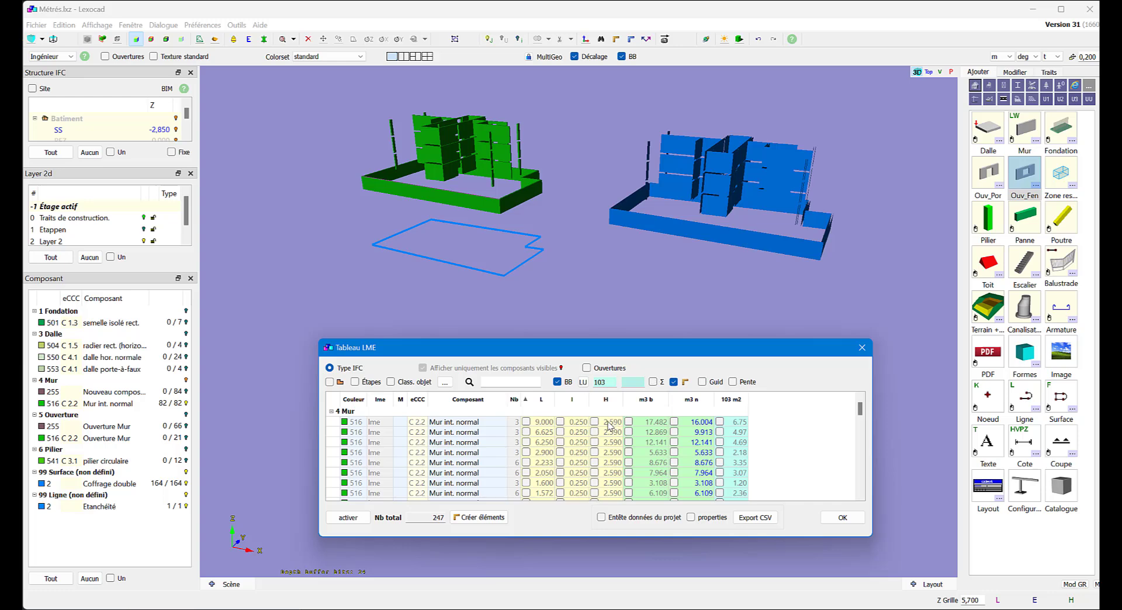
Sort the table rows by height H, by gross volume m3 b descending, and finally by net volume m3 n ascending
{"action": "left_click", "coordinate": [607, 400]}
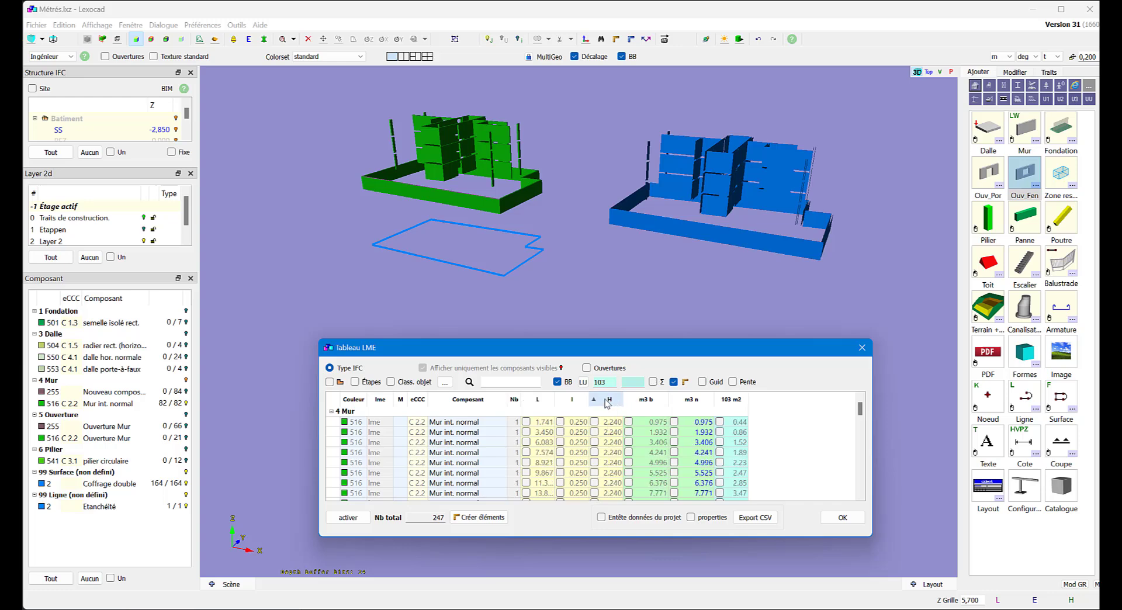
{"action": "left_click", "coordinate": [658, 401]}
{"action": "left_click", "coordinate": [658, 402]}
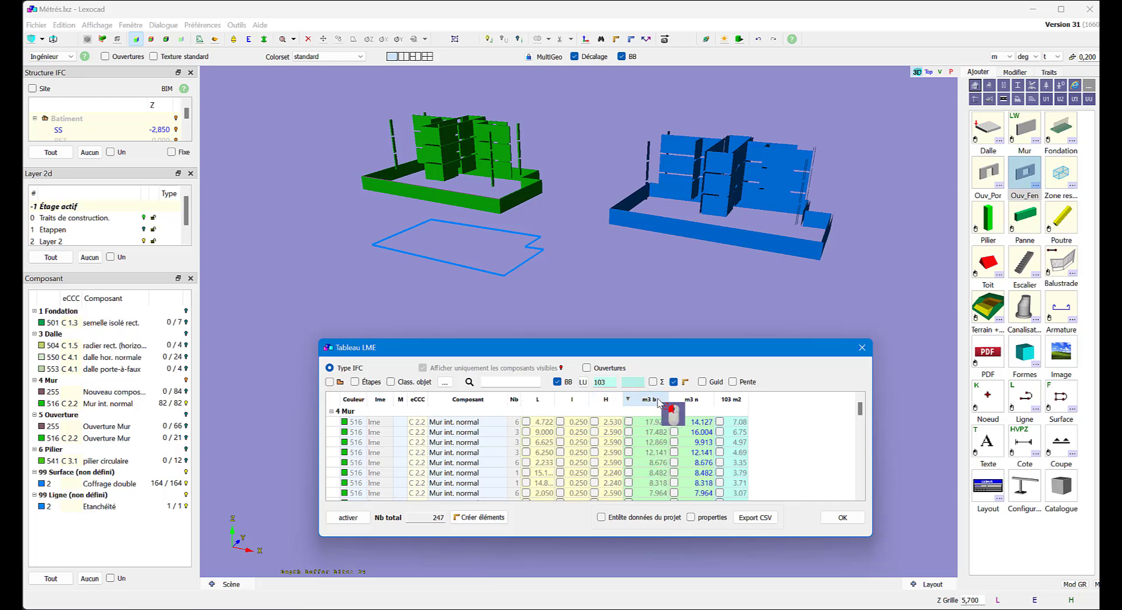
{"action": "left_click", "coordinate": [698, 401]}
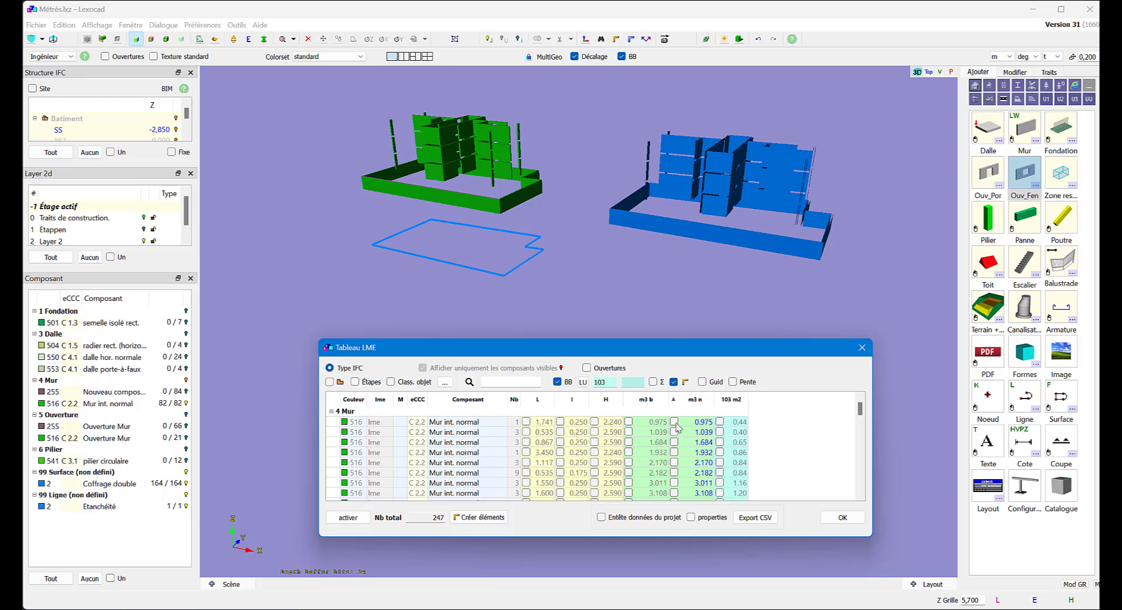
Highlight the first listed wall in the model through its m3 b quantity and clear the highlight again
{"action": "left_click", "coordinate": [628, 421]}
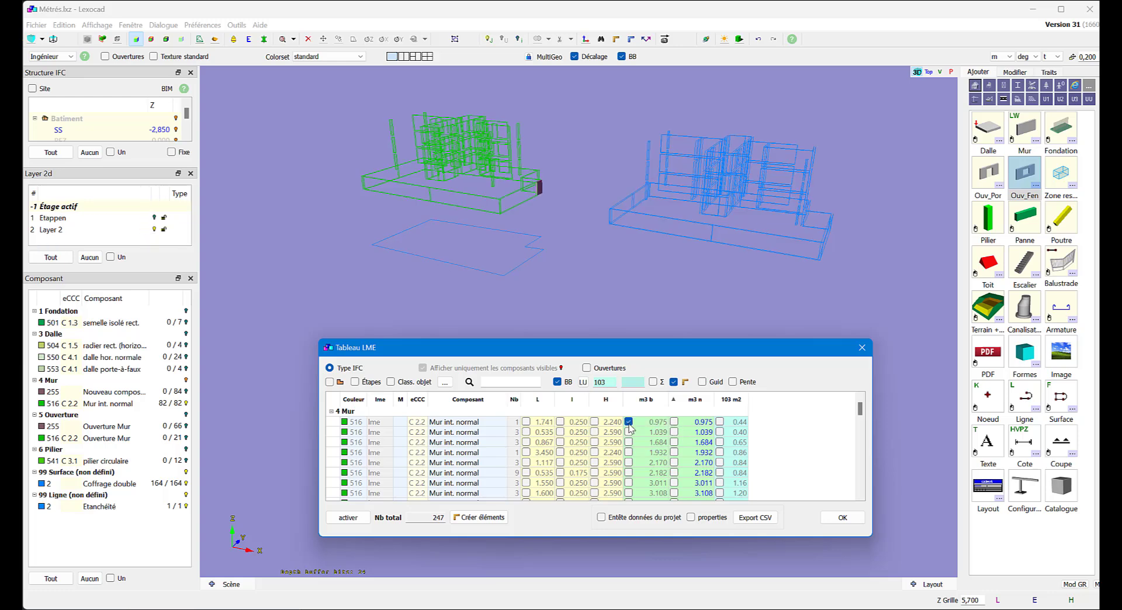
{"action": "left_click", "coordinate": [629, 422]}
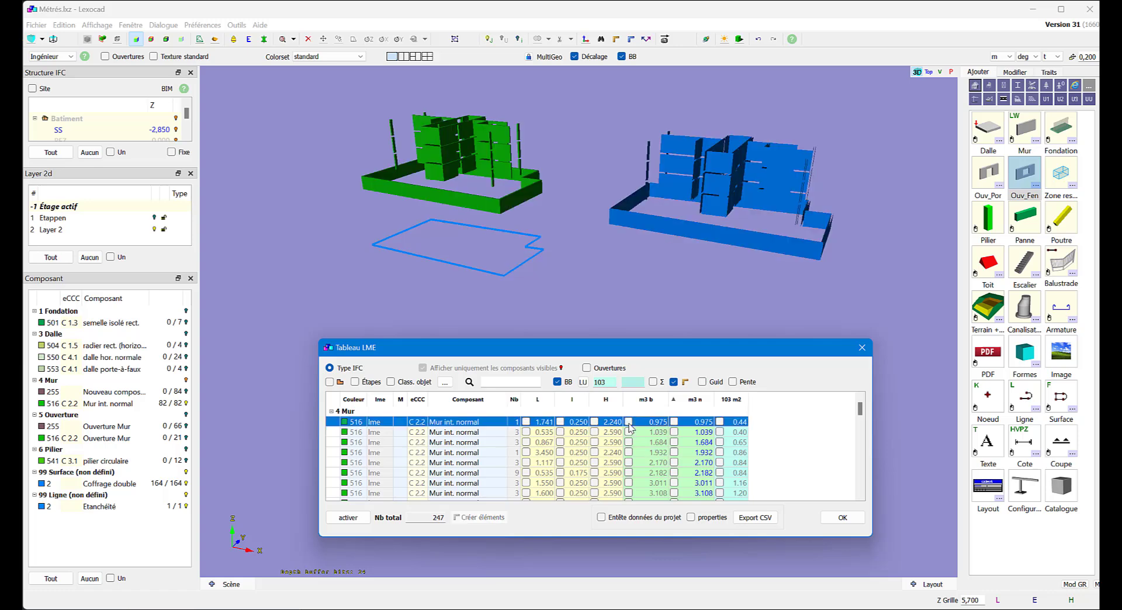
Place a wall 5.000 long, 0.200 thick and 2.500 high beside the blue formwork model and insert a window opening in it
{"action": "middle_click_drag", "start_coordinate": [724, 320], "coordinate": [631, 324]}
{"action": "left_click", "coordinate": [1024, 129]}
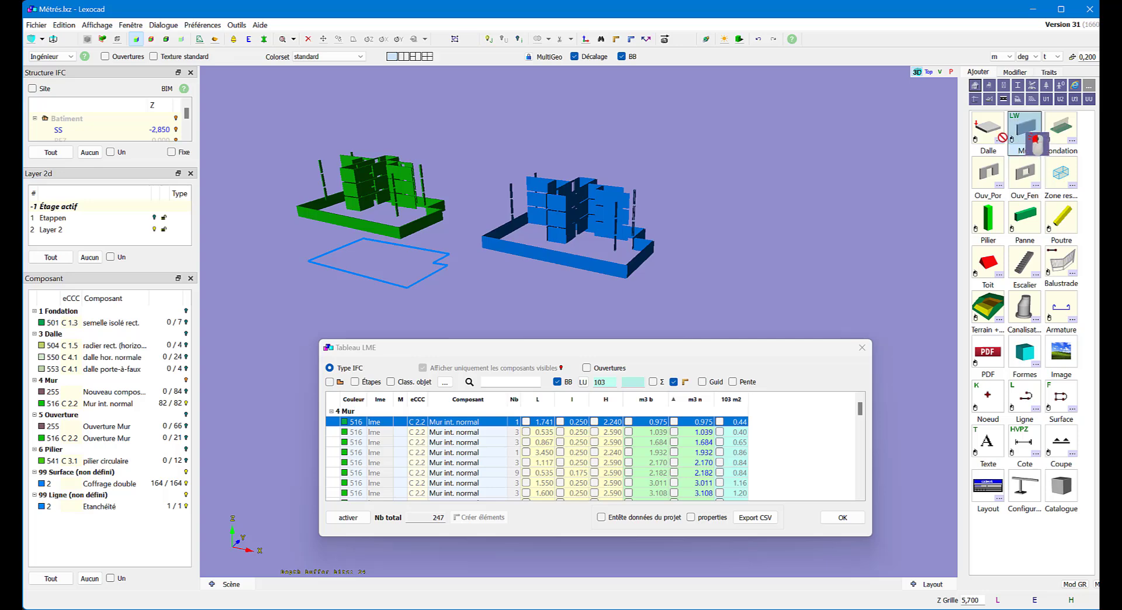
{"action": "left_click", "coordinate": [704, 263]}
{"action": "middle_click_drag", "start_coordinate": [707, 262], "coordinate": [747, 260]}
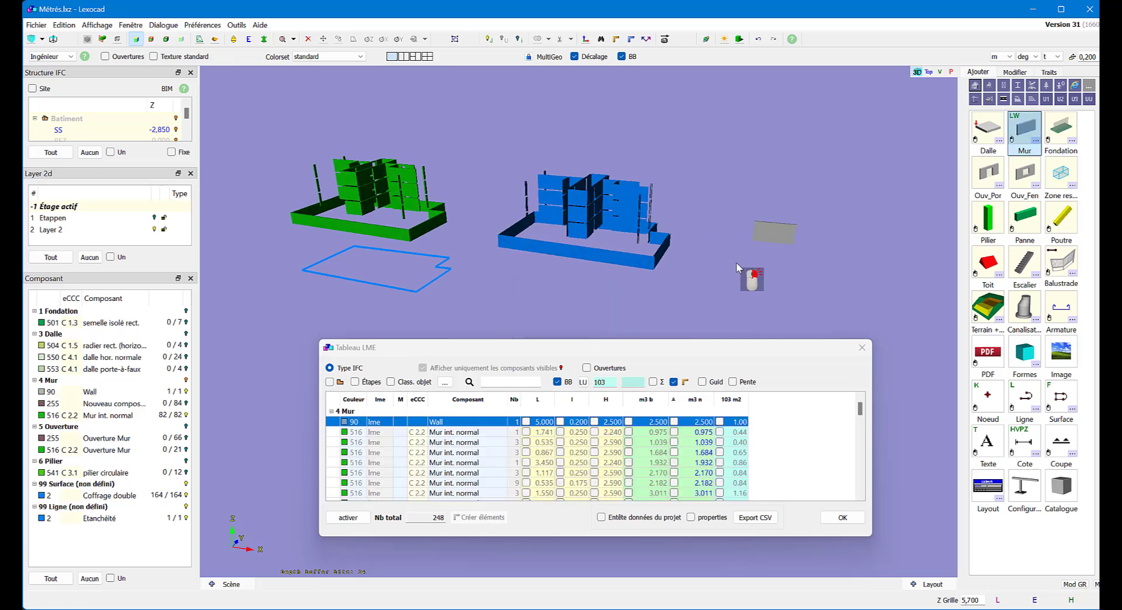
{"action": "left_click", "coordinate": [1031, 175]}
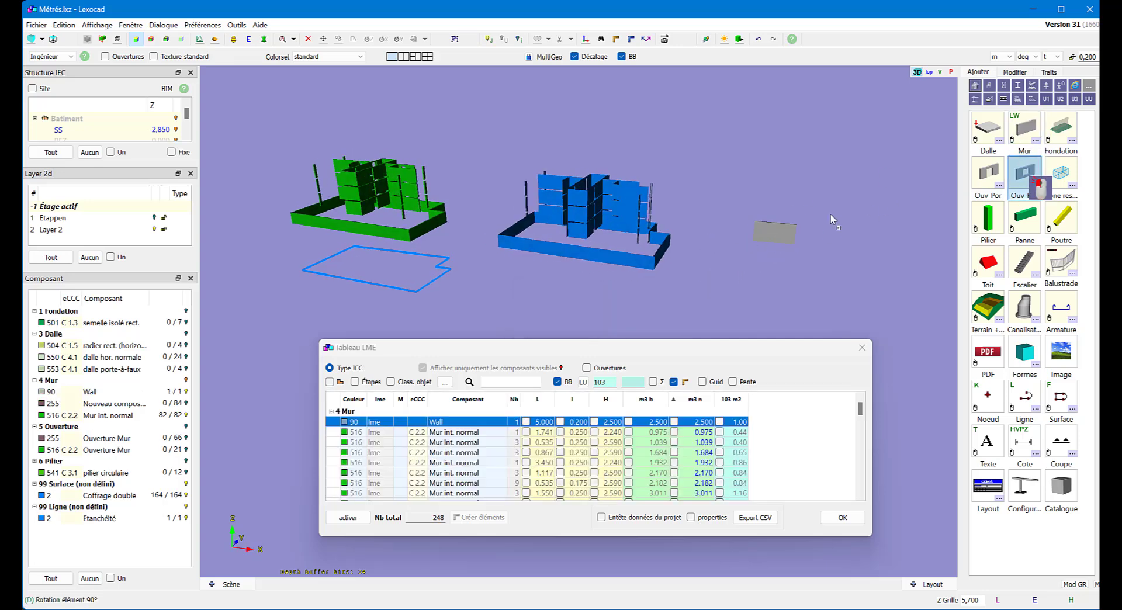
{"action": "left_click", "coordinate": [778, 234]}
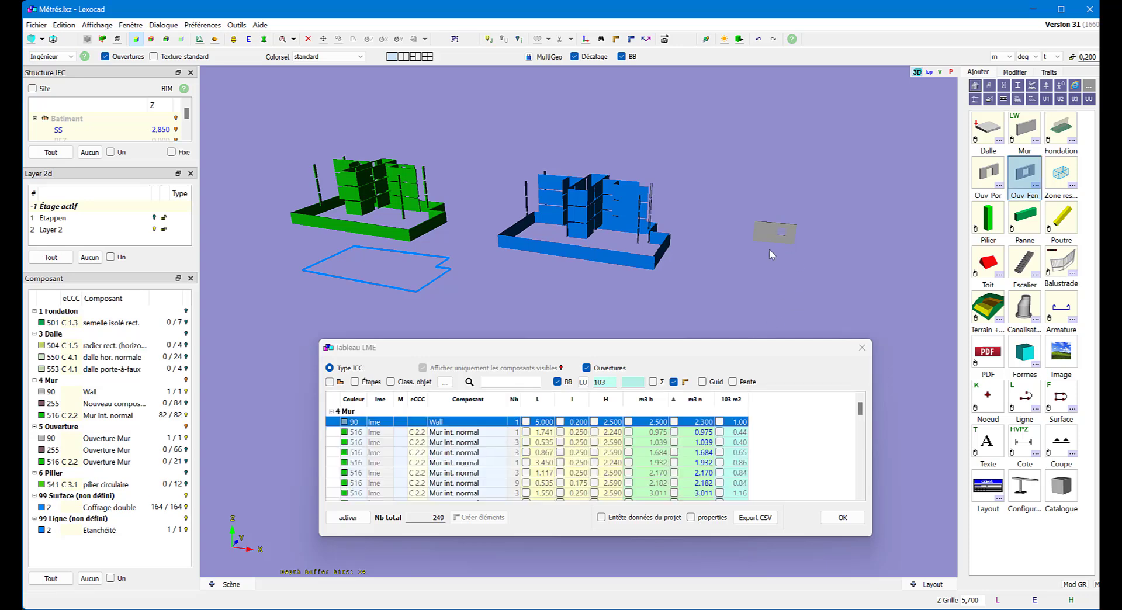
Isolate the new wall with its window opening so that only they are shown in the scene and the table
{"action": "left_click", "coordinate": [768, 246]}
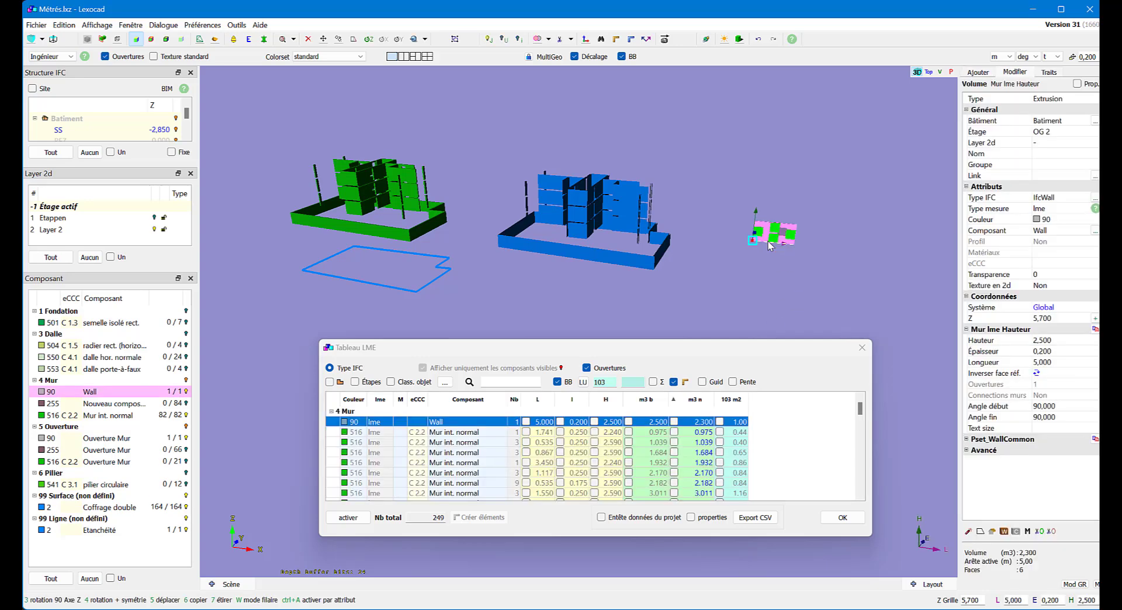
{"action": "key", "text": "i"}
{"action": "scroll", "coordinate": [768, 242], "scroll_direction": "up", "scroll_amount": 5}
{"action": "middle_click_drag", "start_coordinate": [768, 242], "coordinate": [570, 253]}
{"action": "left_click", "coordinate": [575, 220]}
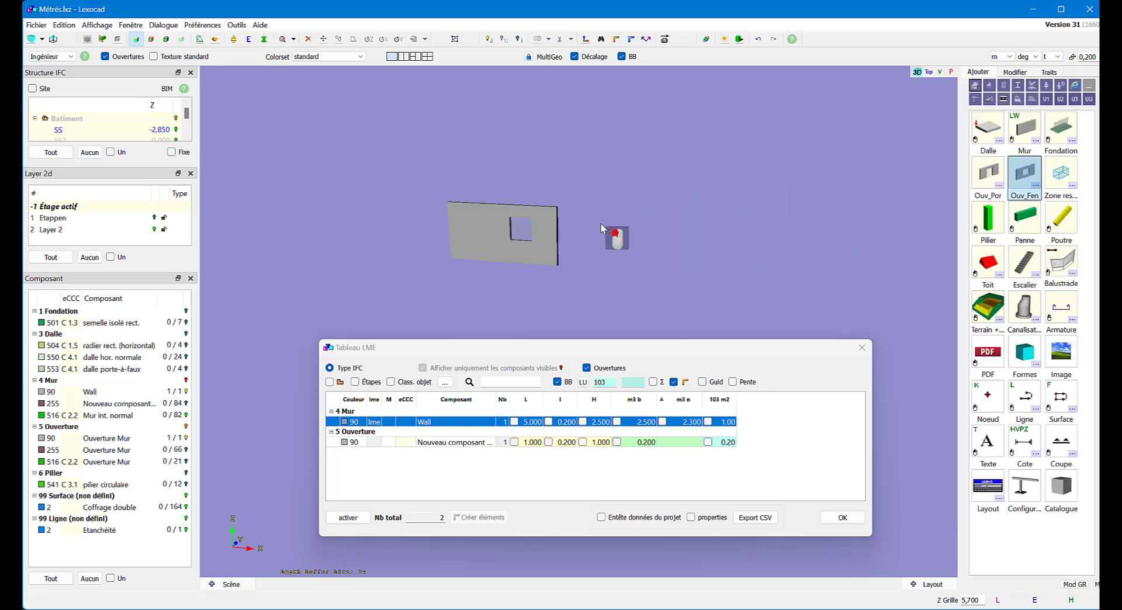
Select the wall, consult the LU code list for its V12 SIA 241 area code, and add 908 as the second LU measurement
{"action": "left_click", "coordinate": [555, 222]}
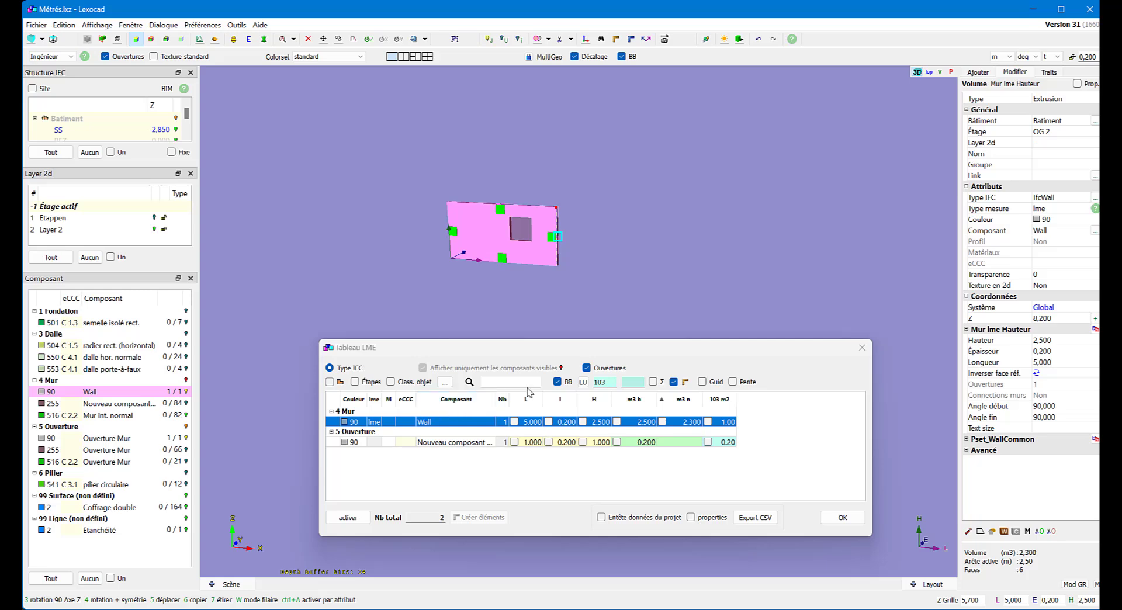
{"action": "left_click", "coordinate": [582, 382]}
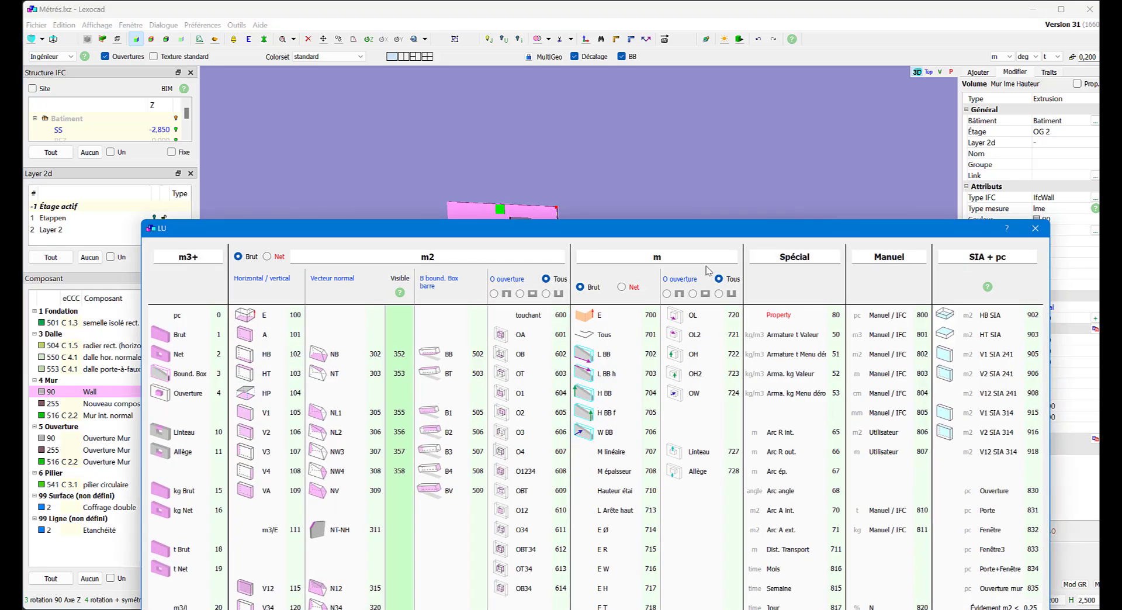
{"action": "left_click_drag", "start_coordinate": [776, 227], "coordinate": [621, 187]}
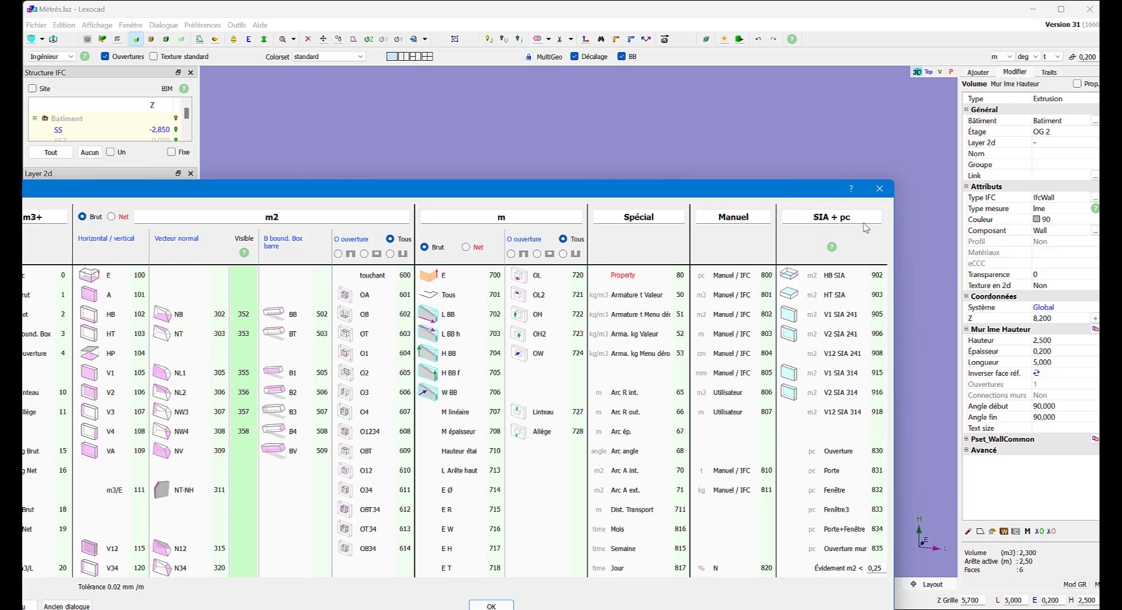
{"action": "left_click", "coordinate": [879, 189]}
{"action": "left_click", "coordinate": [633, 383]}
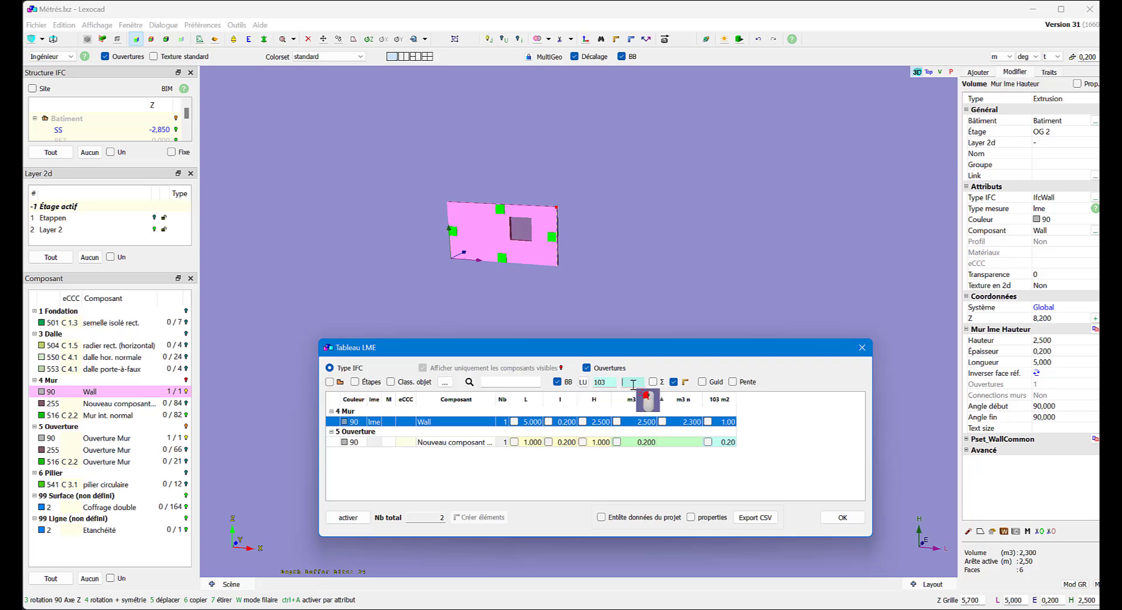
{"action": "type", "text": "908"}
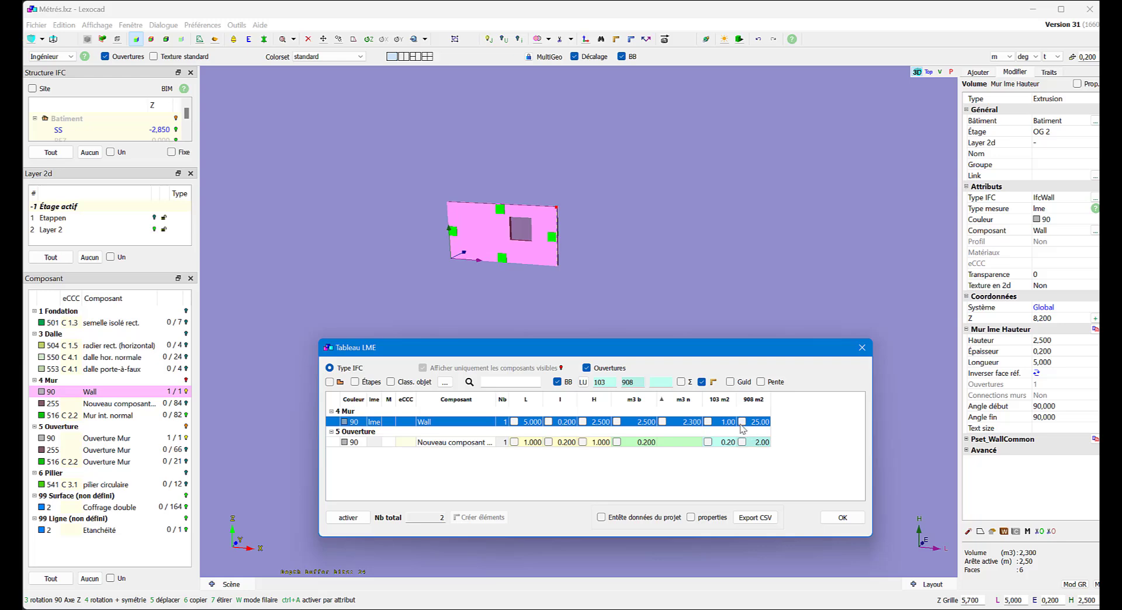
Highlight the wall's 908 m2 surfaces in the model, clear the highlight, and stretch the window opening to a length of 2.200
{"action": "left_click", "coordinate": [741, 421]}
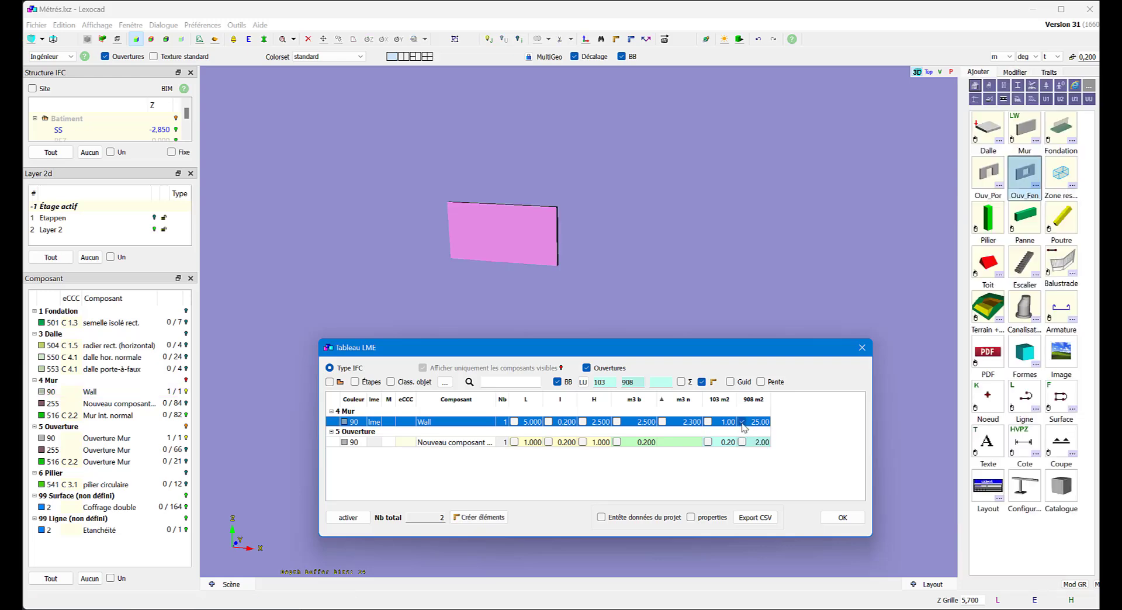
{"action": "left_click", "coordinate": [589, 278]}
{"action": "left_click", "coordinate": [519, 228]}
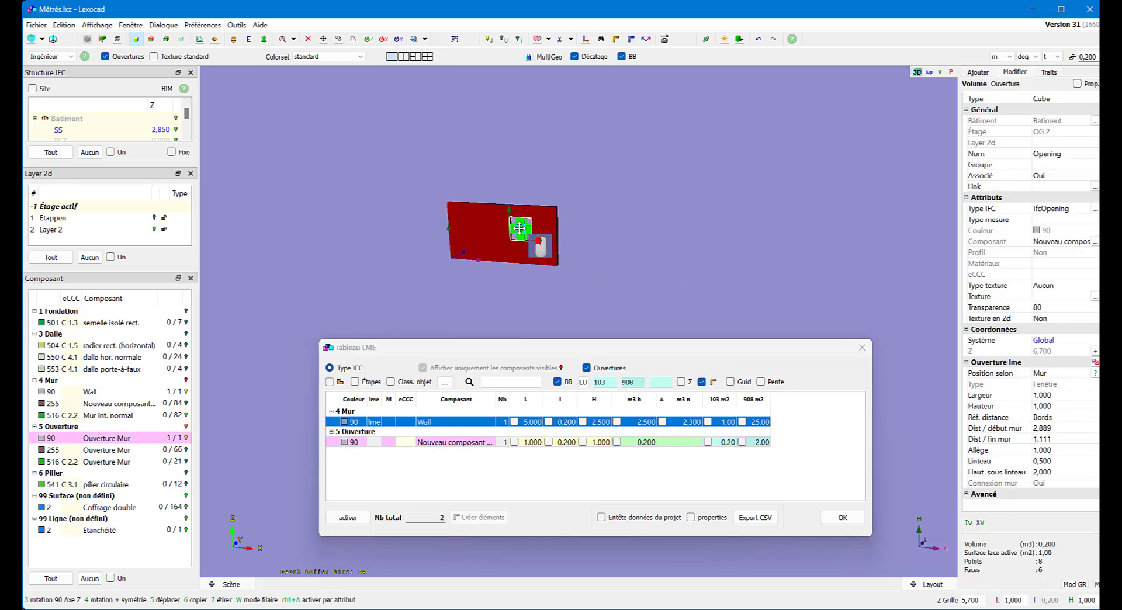
{"action": "left_click_drag", "start_coordinate": [519, 228], "coordinate": [488, 227]}
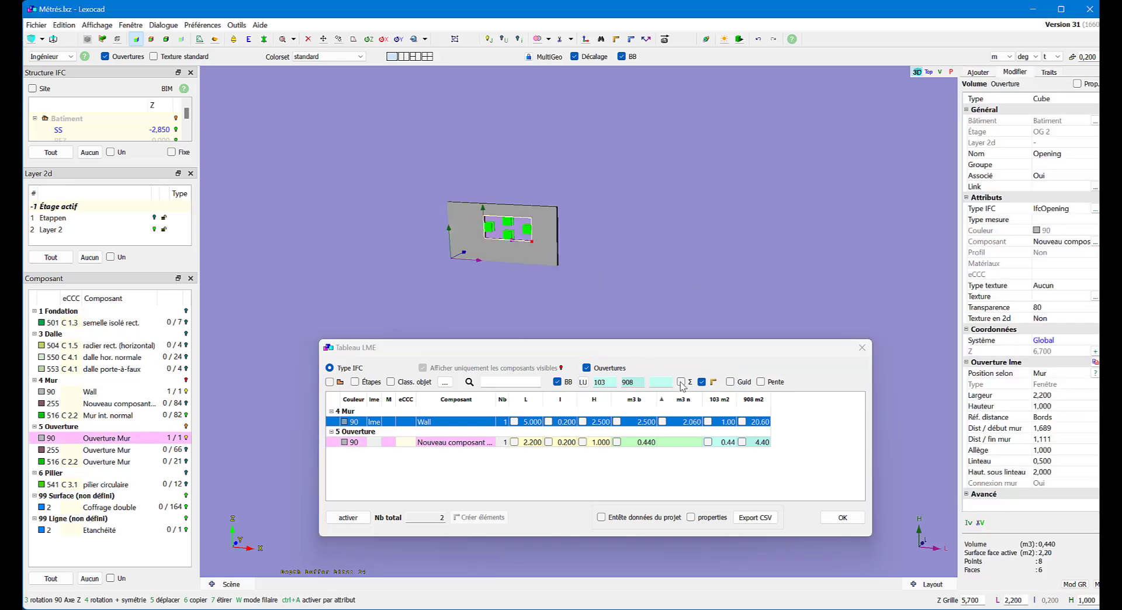
Highlight the wall's 908 m2 surfaces in the model again, with the widened window opening
{"action": "left_click", "coordinate": [741, 421]}
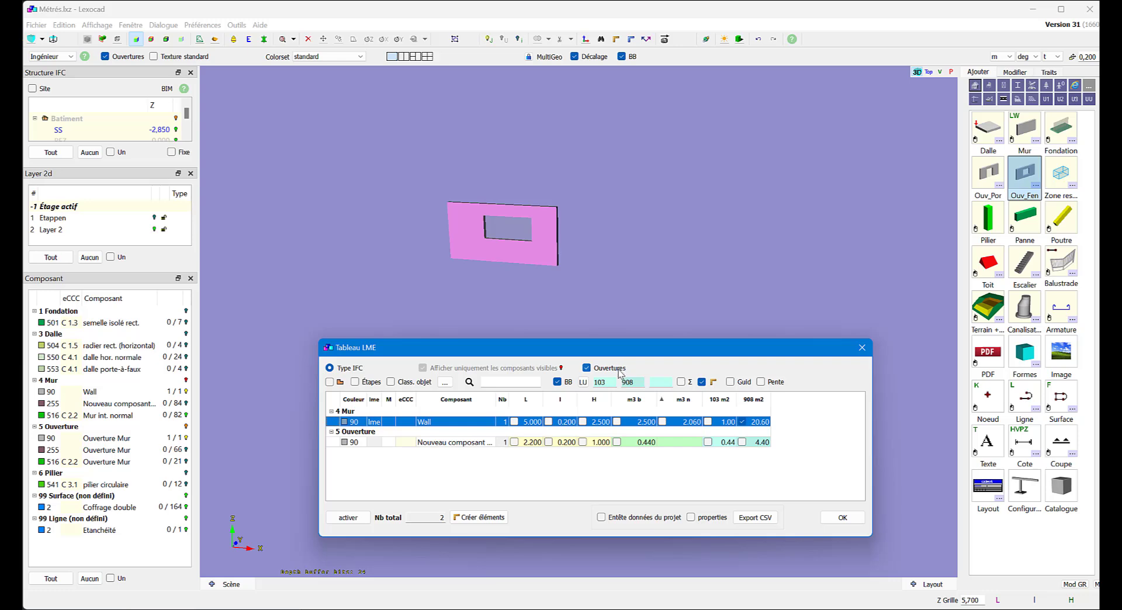
{"action": "left_click", "coordinate": [748, 519]}
{"action": "left_click", "coordinate": [765, 426]}
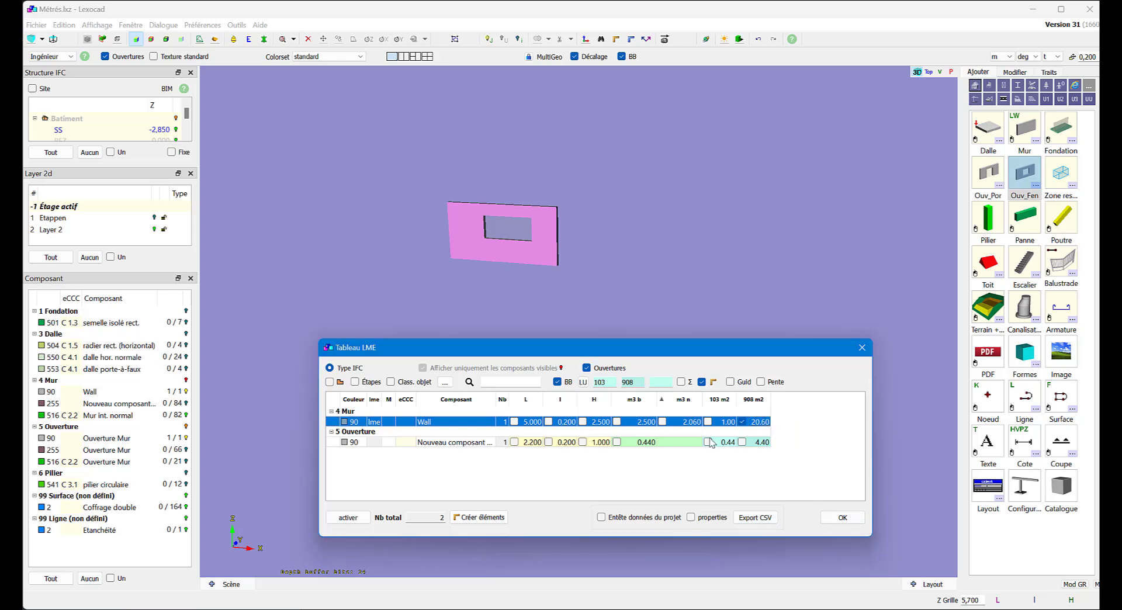